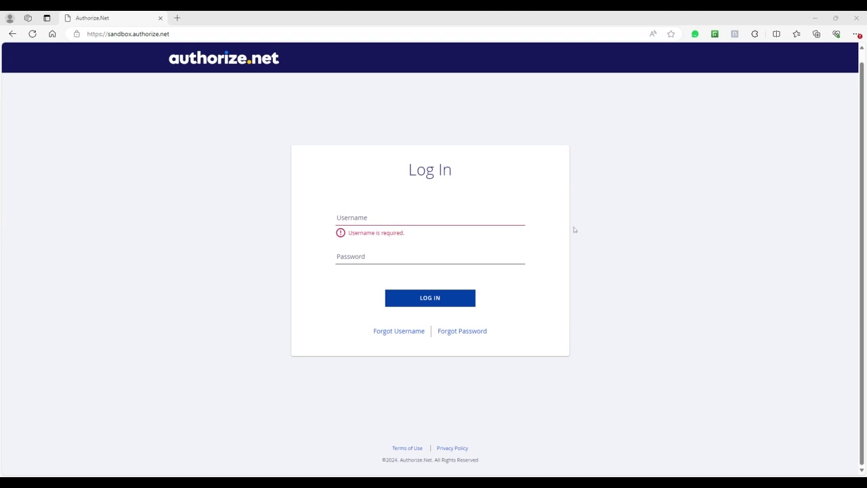
# - Log in to the Authorize.Net sandbox with the merchant account's username and password
pyautogui.click(451, 217)
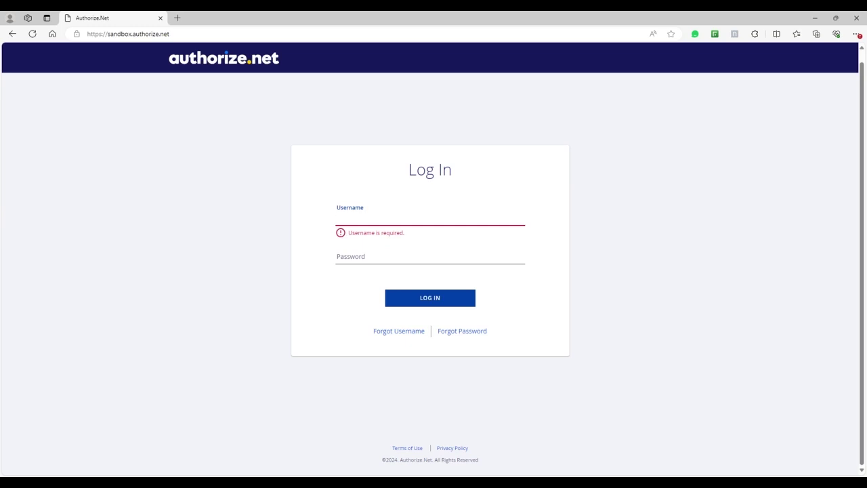
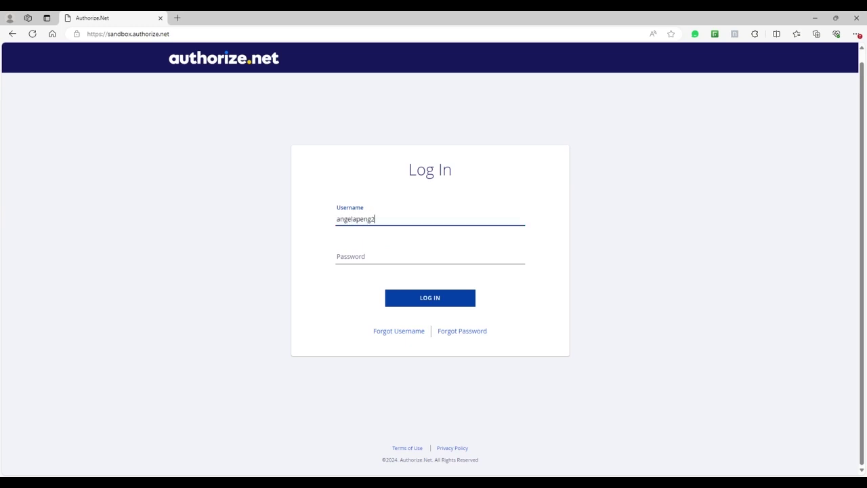
pyautogui.press('Tab')
pyautogui.write('•••••••••')
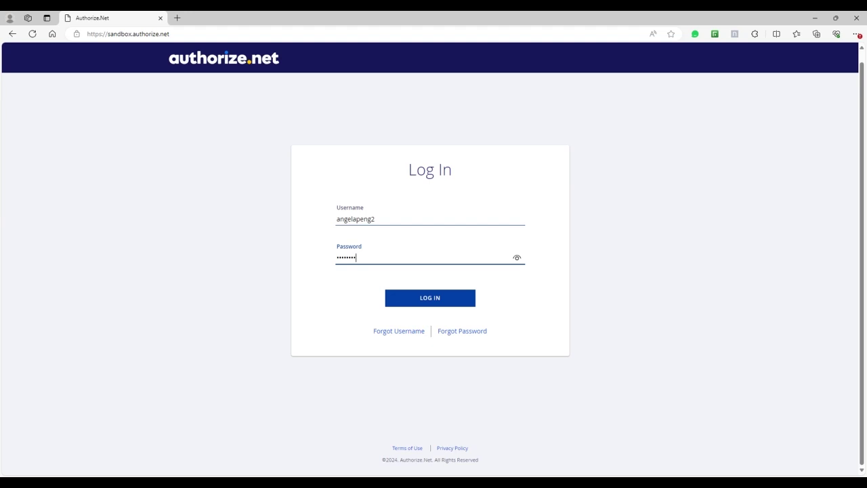
pyautogui.click(456, 296)
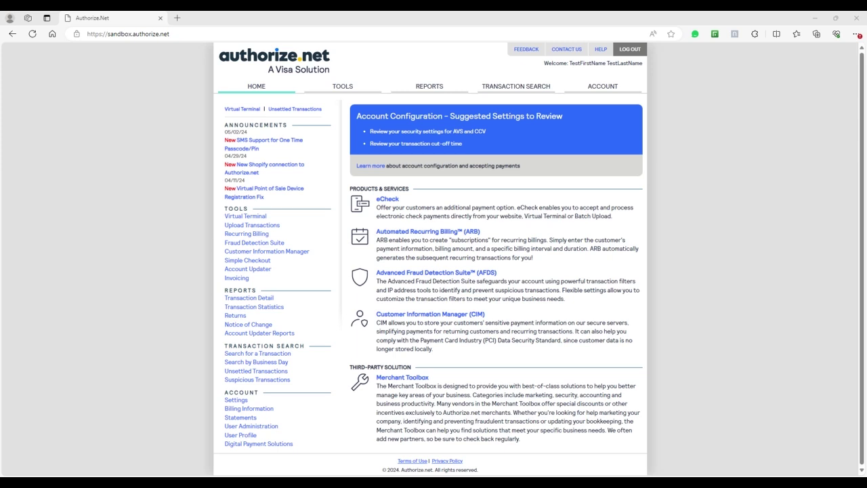
# - Open Virtual Terminal from the Tools menu on the home page
pyautogui.click(244, 217)
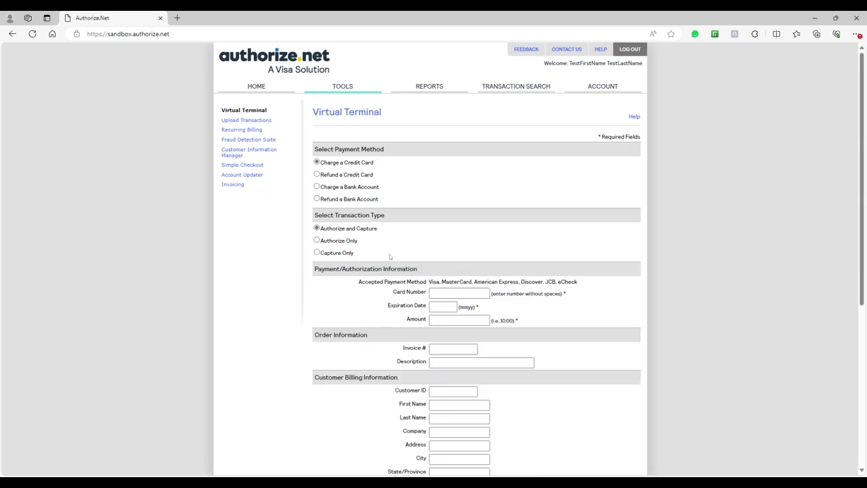
# - Switch to Charge a Bank Account and enter the routing number, account number and holder's name
pyautogui.click(334, 189)
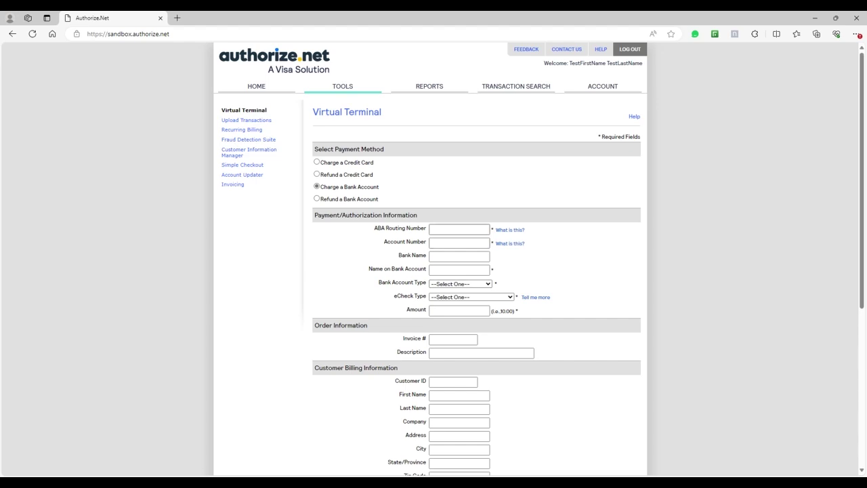
pyautogui.click(459, 229)
pyautogui.write('042')
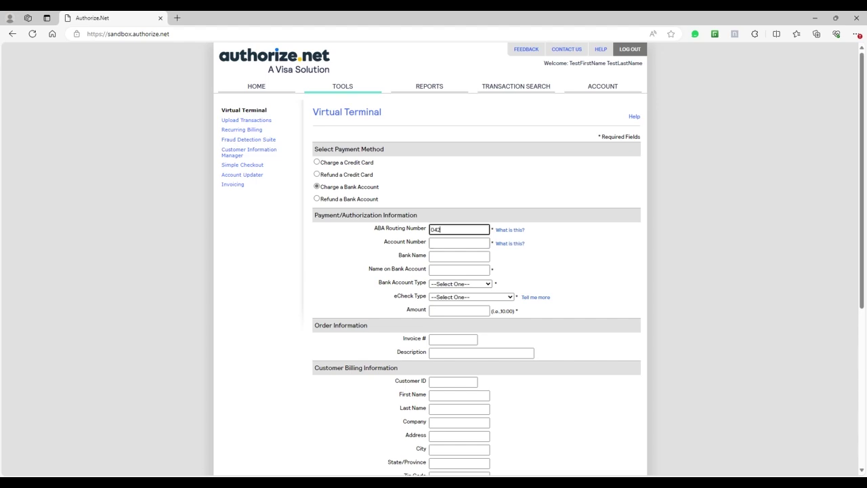
pyautogui.write('000013')
pyautogui.click(459, 242)
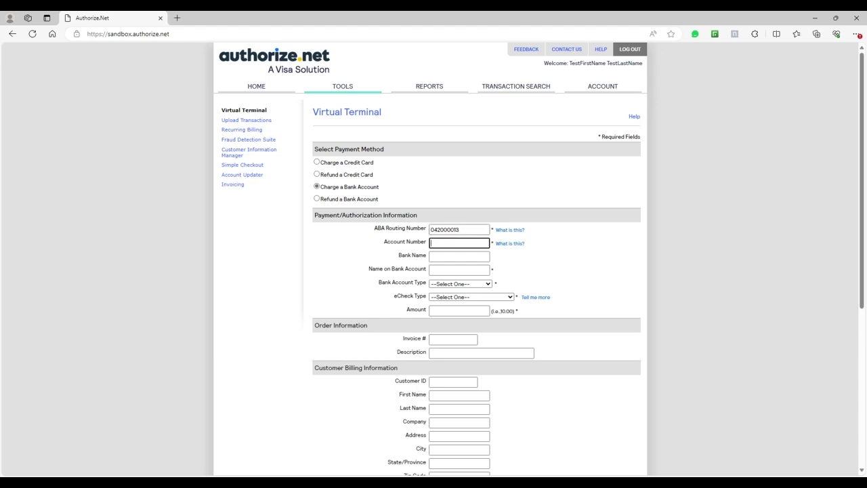
pyautogui.press('Tab')
pyautogui.press('Tab')
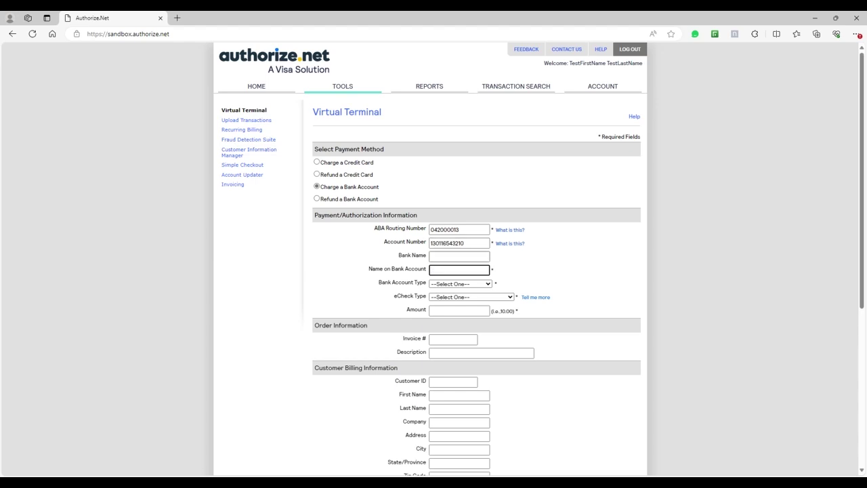
# - Set the bank account type to Checking, the eCheck type to TEL, and amount 86
pyautogui.press('Tab')
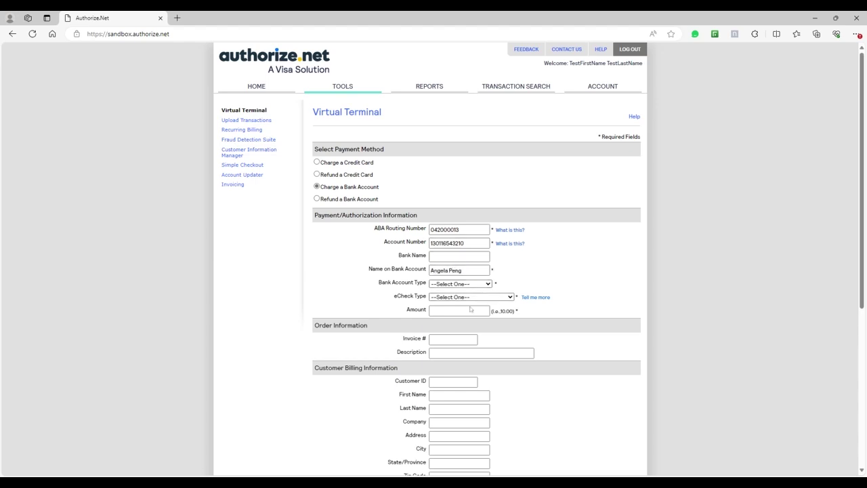
pyautogui.press('Down')
pyautogui.press('Tab')
pyautogui.press('t')
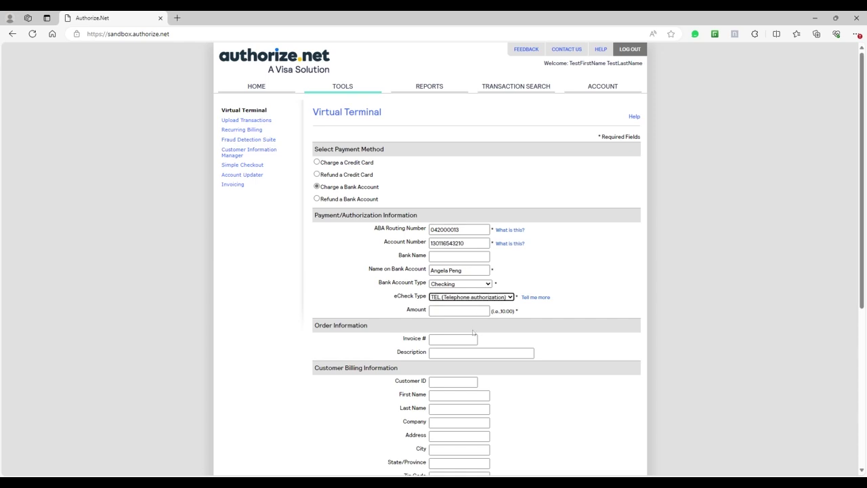
pyautogui.press('Tab')
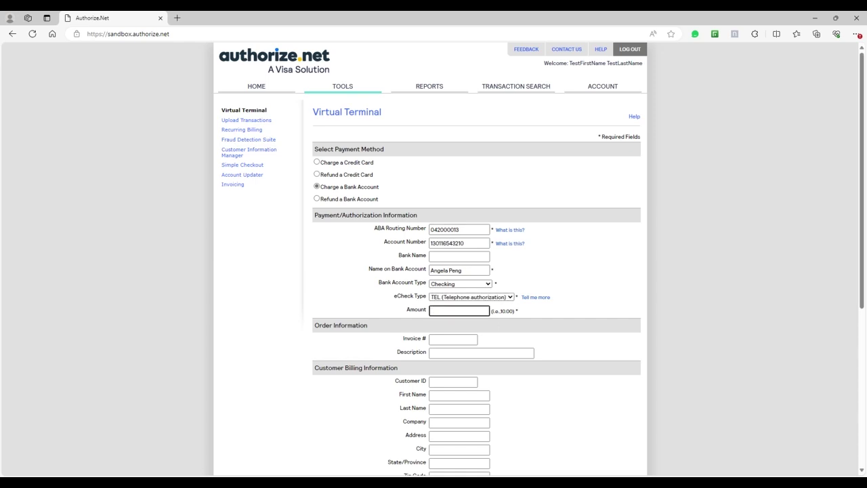
pyautogui.write('86')
pyautogui.scroll(-2, 496, 302)
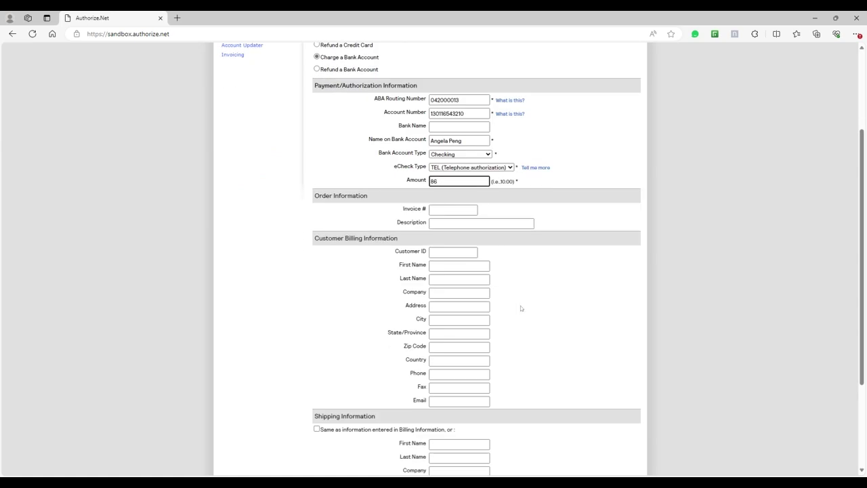
pyautogui.scroll(-2, 521, 308)
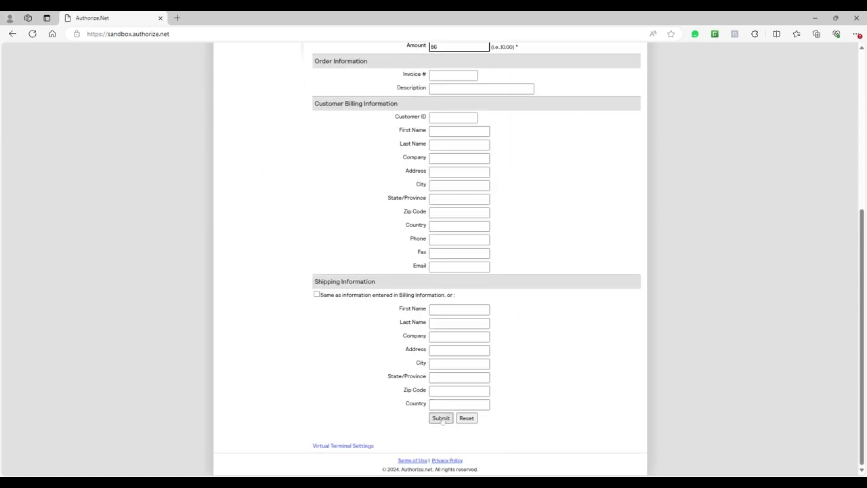
# - Submit the 86 bank-account charge, then go to Simple Checkout
pyautogui.click(442, 418)
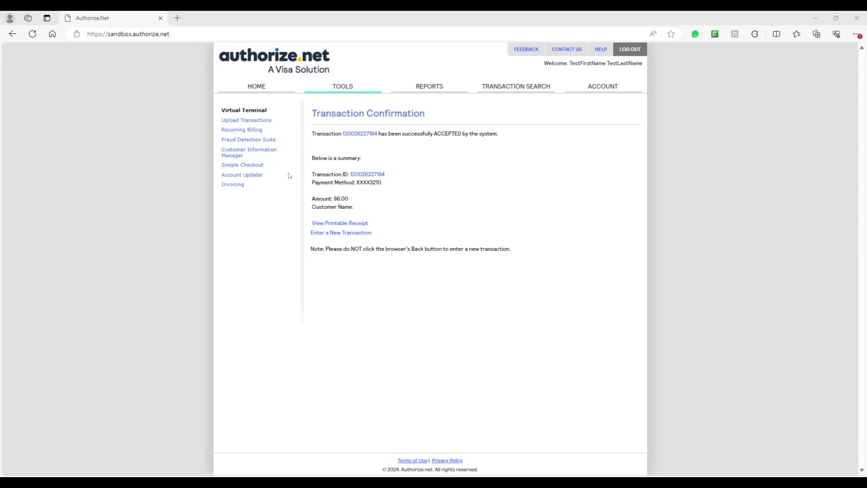
pyautogui.click(256, 169)
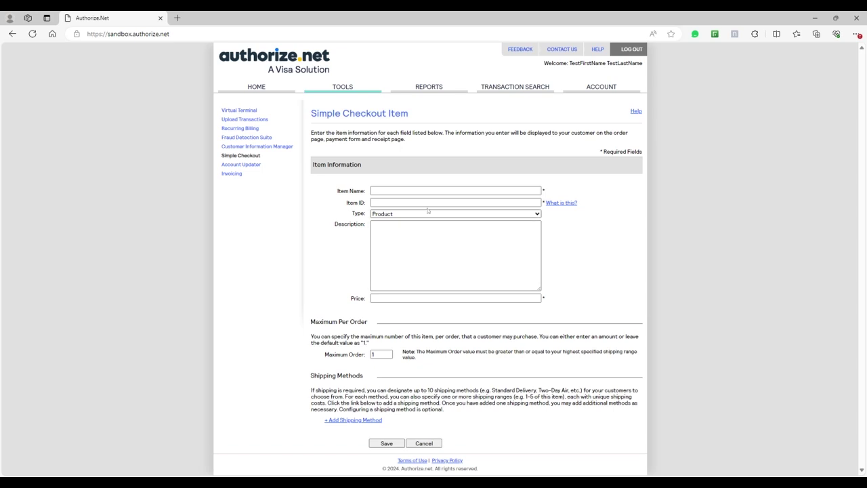
# - Save a checkout item 'Lawn Services' with ID 586, type Service and price 50
pyautogui.click(438, 190)
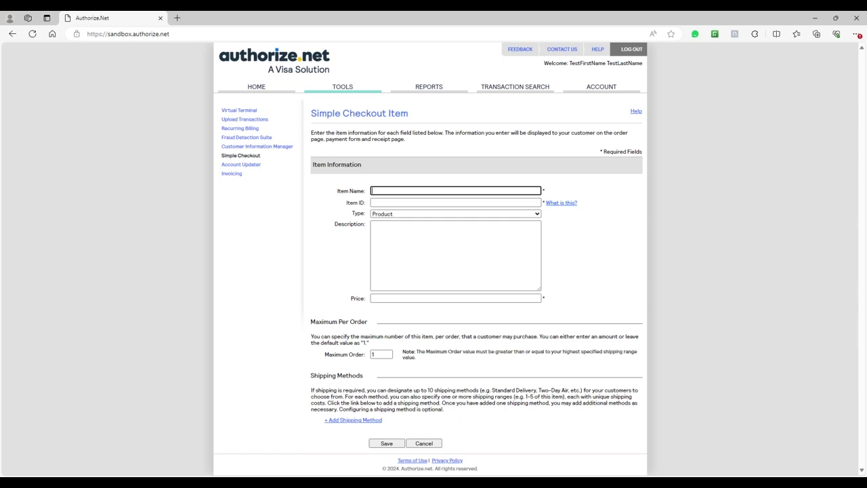
pyautogui.write('Lawn Services')
pyautogui.press('Tab')
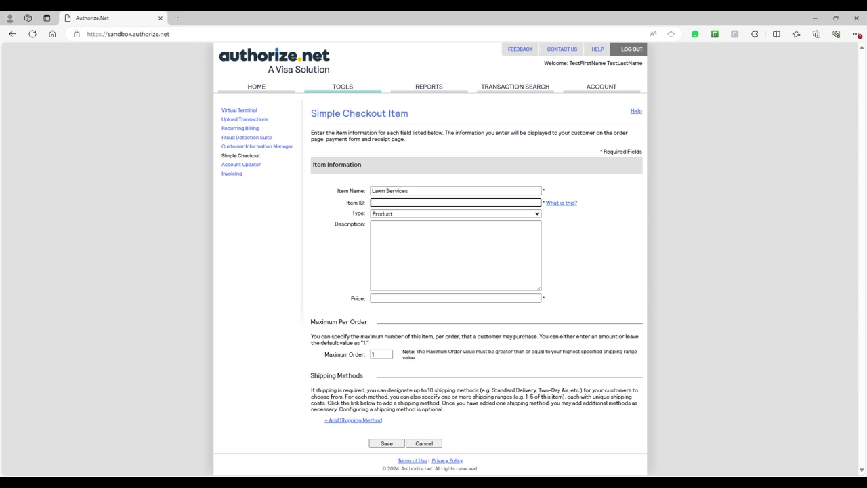
pyautogui.write('588')
pyautogui.press('Tab')
pyautogui.press('Down')
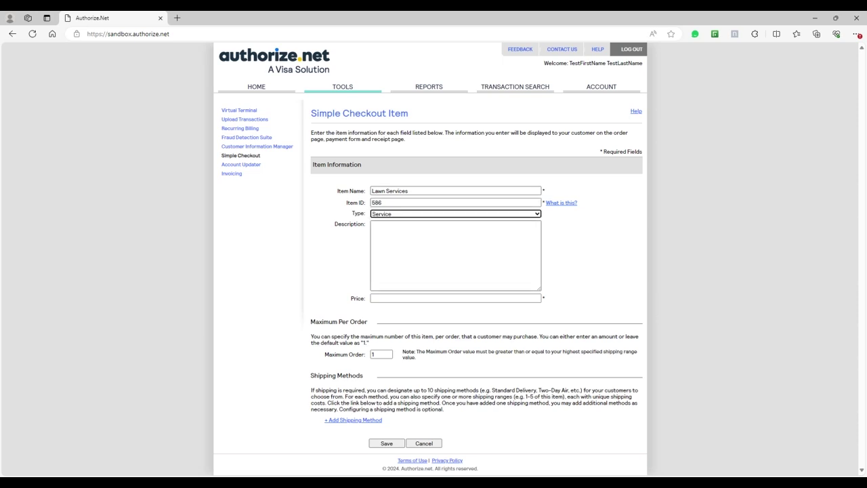
pyautogui.press('Tab')
pyautogui.press('Tab')
pyautogui.write('50')
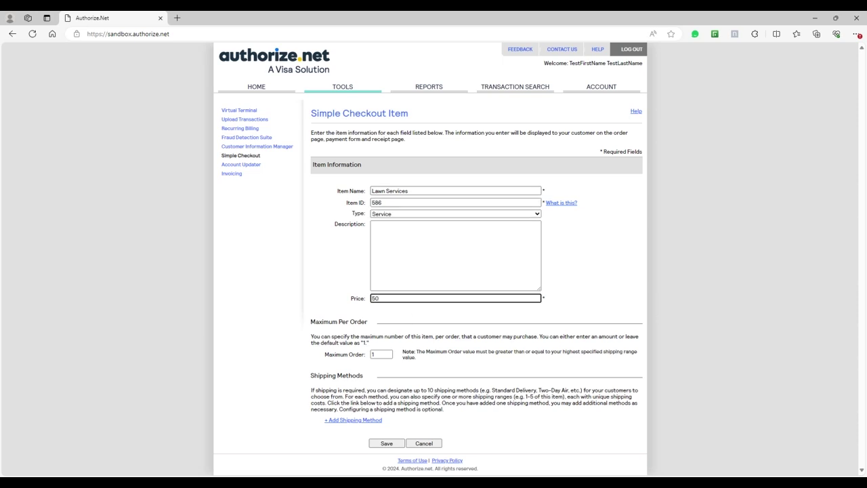
pyautogui.click(388, 444)
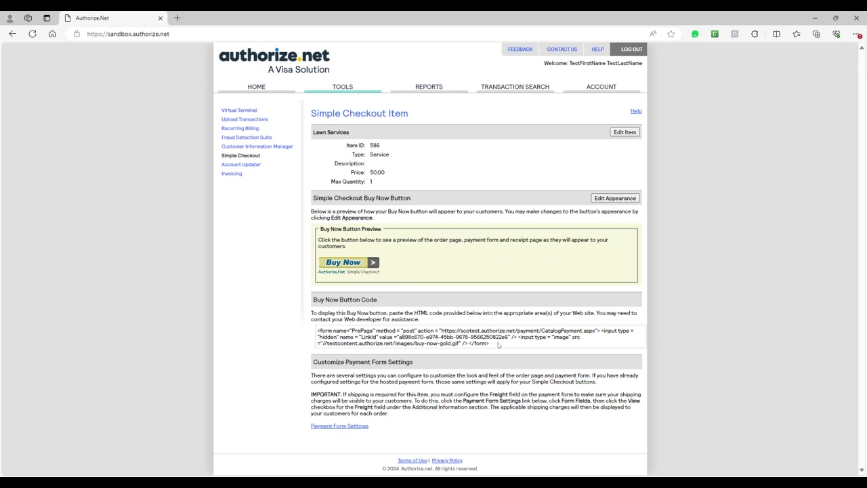
# - Select the Lawn Services Buy Now button HTML code, then clear the selection
pyautogui.moveTo(499, 344); pyautogui.dragTo(353, 331)
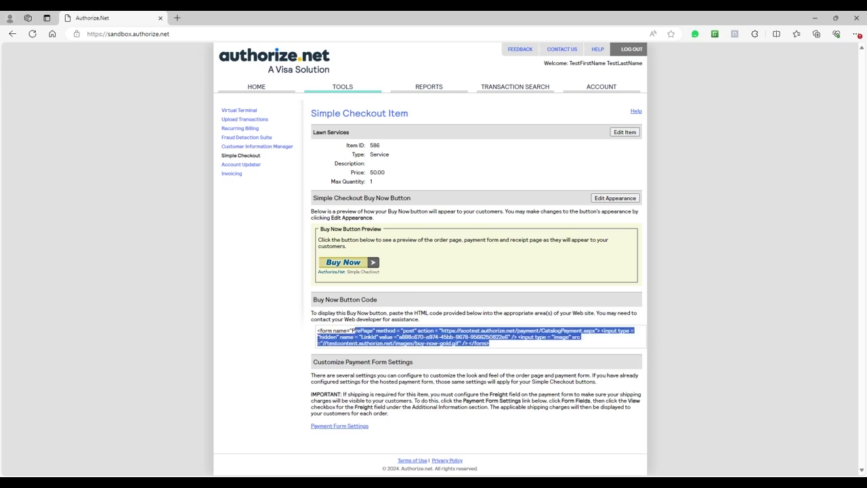
pyautogui.click(523, 344)
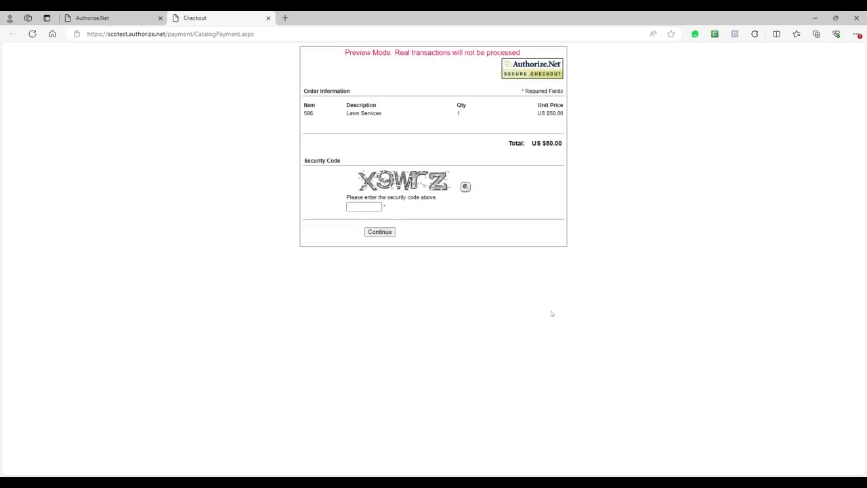
# - Pass the security check, preview the Lawn Services payment form with Bank Account, then close the preview
pyautogui.click(366, 207)
pyautogui.write('X9Wrz')
pyautogui.click(391, 232)
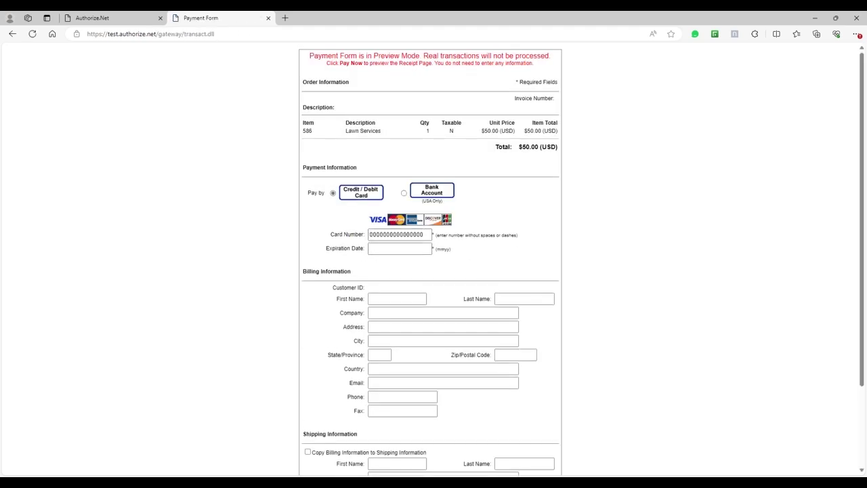
pyautogui.click(422, 194)
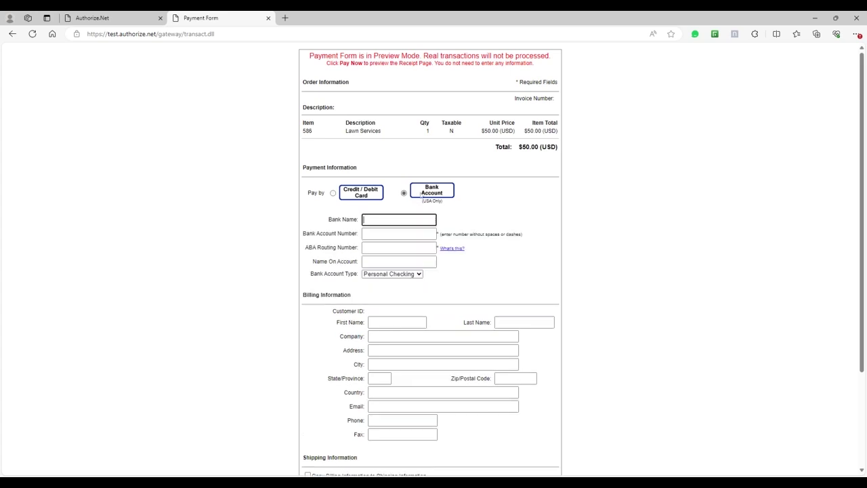
pyautogui.click(570, 276)
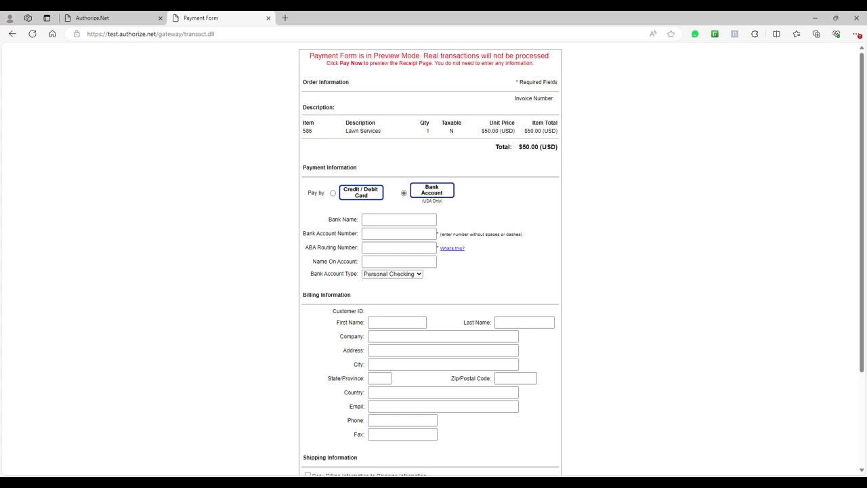
pyautogui.scroll(-1, 571, 276)
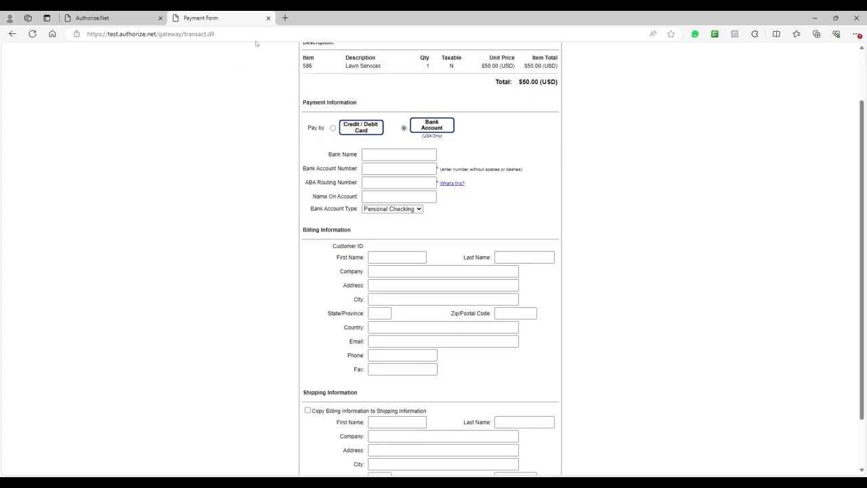
pyautogui.click(269, 19)
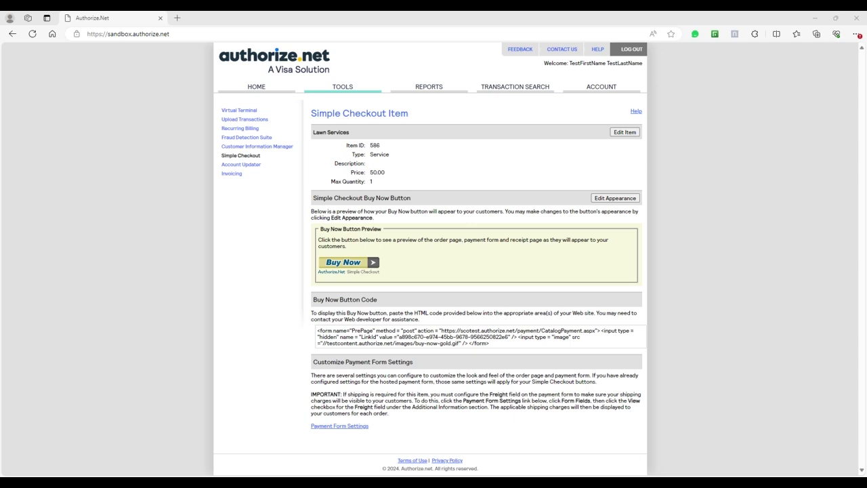
# - Open Recurring Billing to view the ARB dashboard with 2 active subscriptions
pyautogui.click(244, 129)
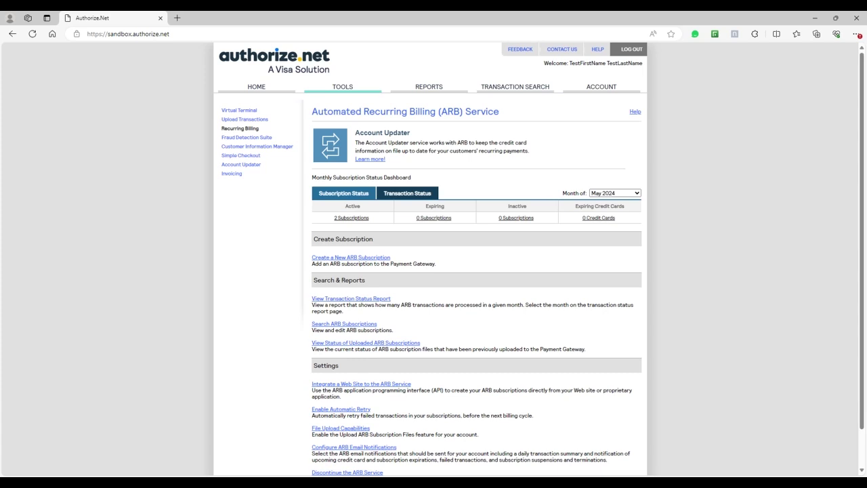
pyautogui.click(363, 258)
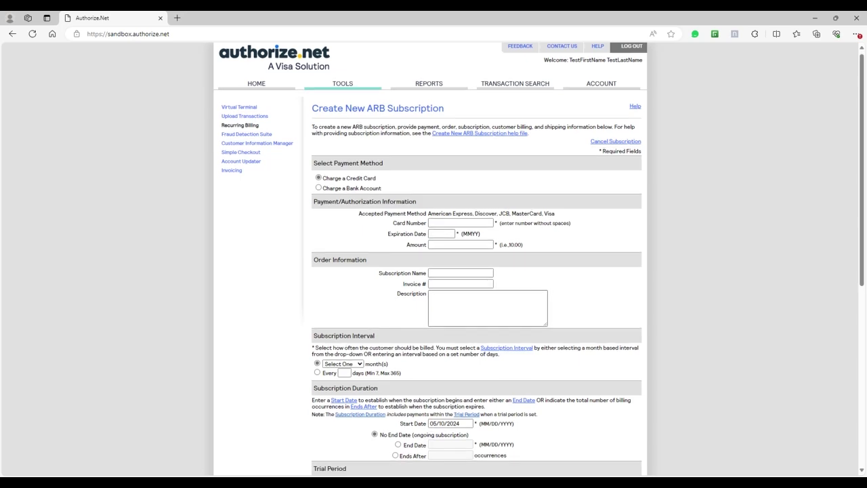
pyautogui.scroll(-3, 544, 299)
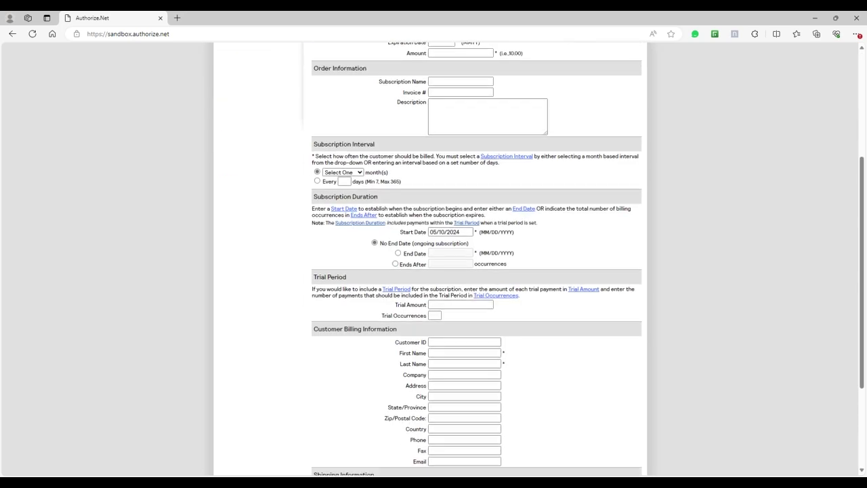
pyautogui.scroll(-1, 565, 330)
pyautogui.scroll(1, 565, 330)
pyautogui.scroll(3, 565, 331)
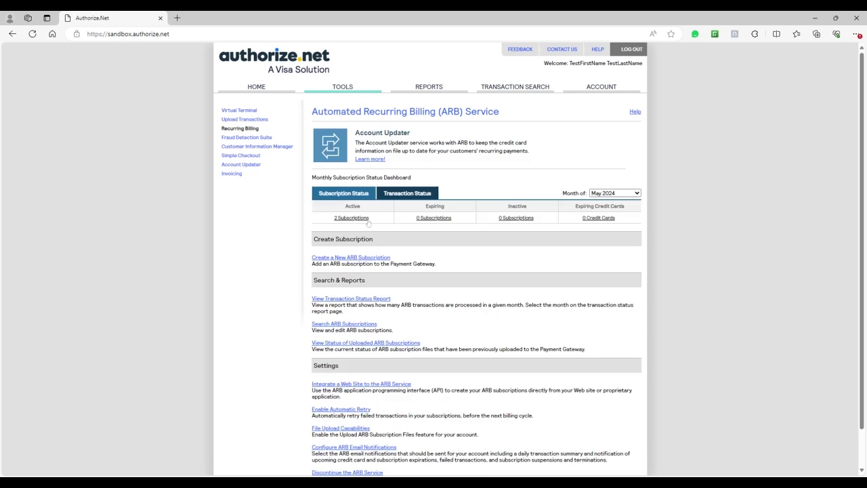
# - Review the Subscription Status Report for the 2 active subscriptions, then go to Invoicing
pyautogui.click(366, 219)
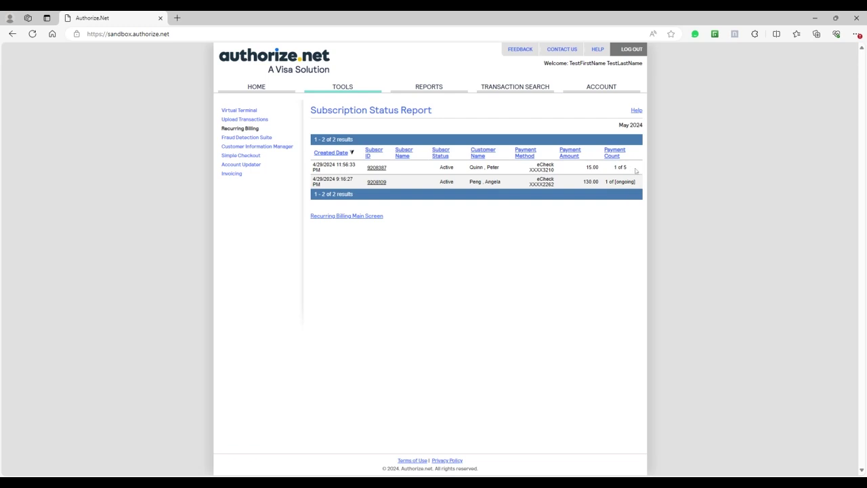
pyautogui.moveTo(637, 170); pyautogui.dragTo(608, 172)
pyautogui.click(629, 233)
pyautogui.click(243, 174)
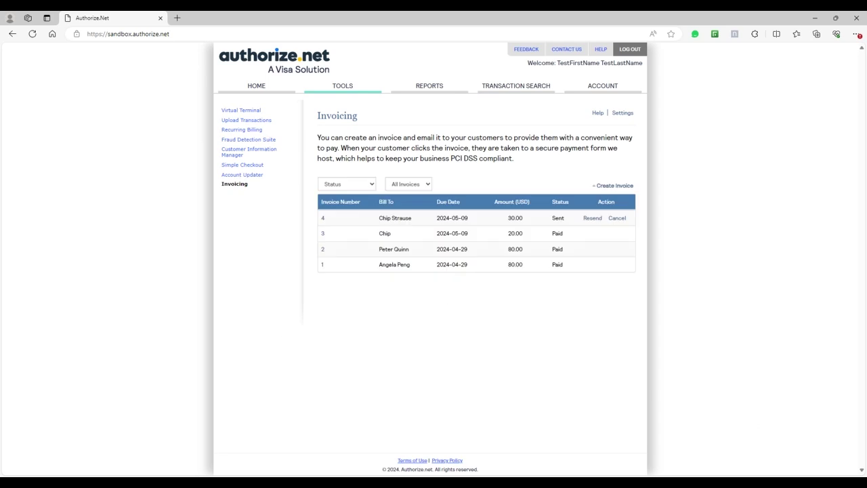
# - Create invoice 5 for the customer's name and e-mail with item Watching Demo, ID 563, at 40
pyautogui.click(614, 186)
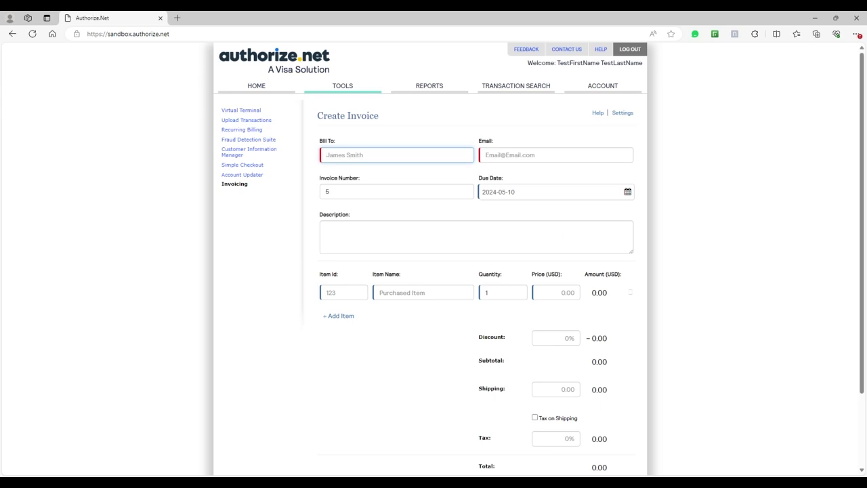
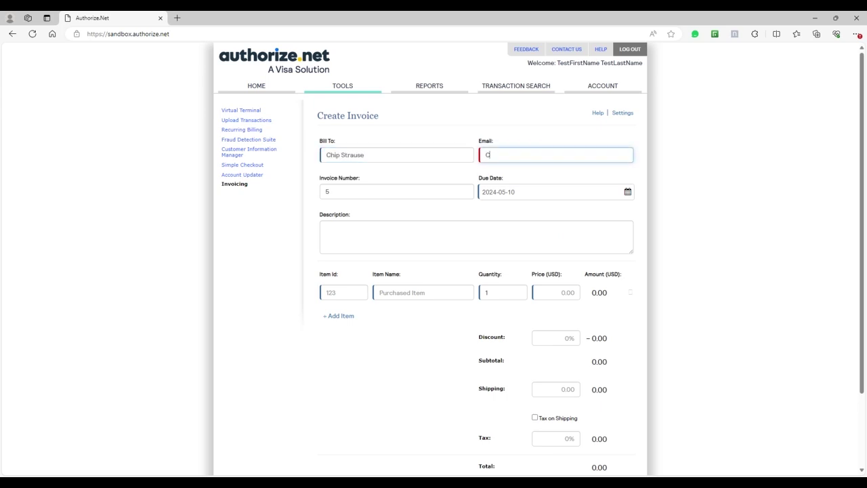
pyautogui.scroll(-1, 460, 258)
pyautogui.click(424, 228)
pyautogui.write('W')
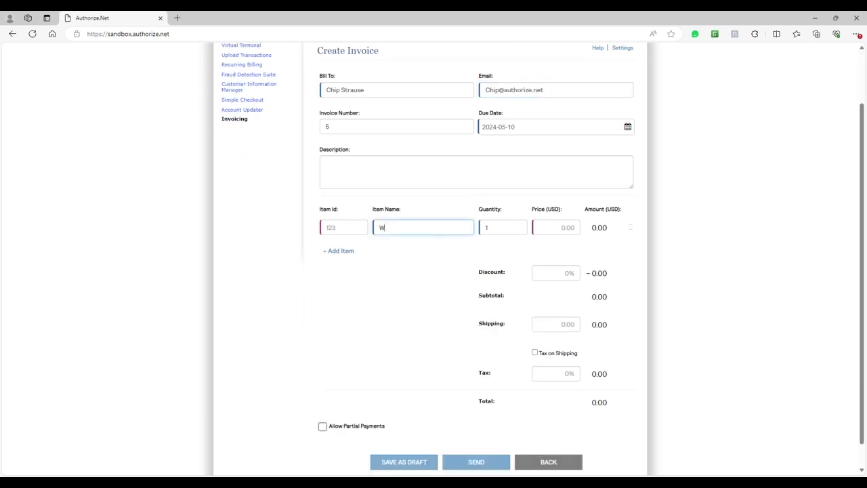
pyautogui.write('atching Demo')
pyautogui.click(556, 227)
pyautogui.write('40')
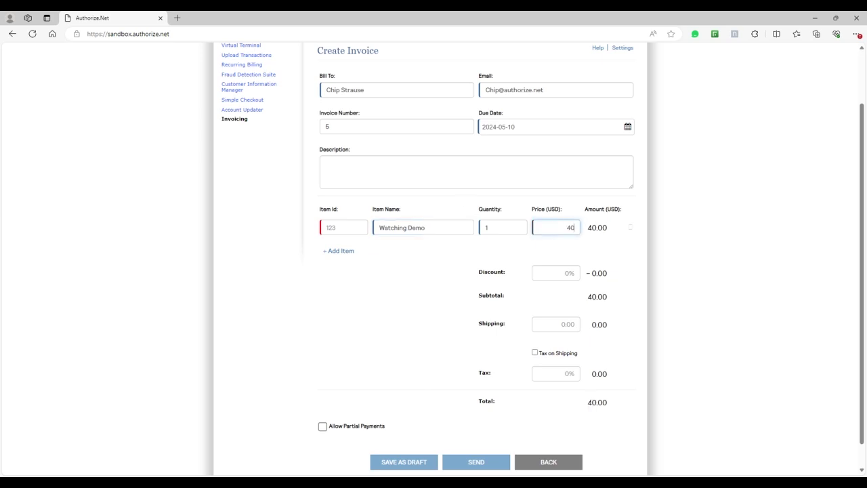
pyautogui.scroll(-1, 469, 282)
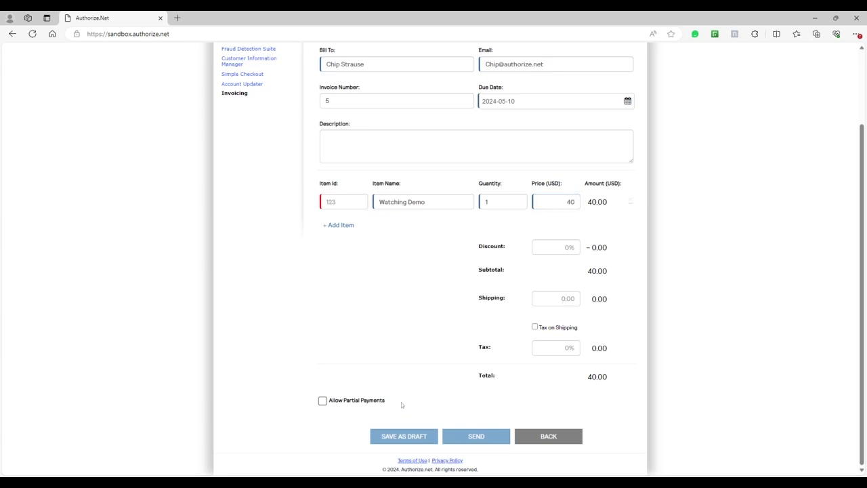
pyautogui.click(339, 201)
pyautogui.write('563')
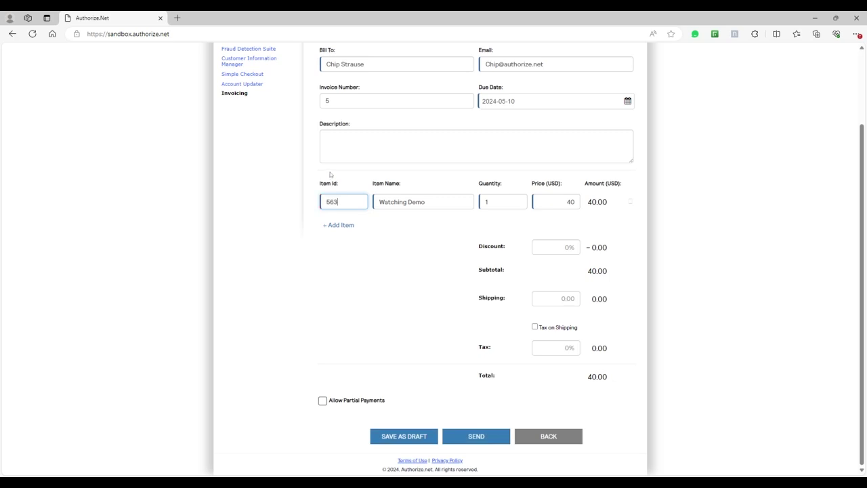
pyautogui.click(506, 411)
# - Send invoice #5 for 40.00 from the completed Create Invoice form
pyautogui.click(499, 435)
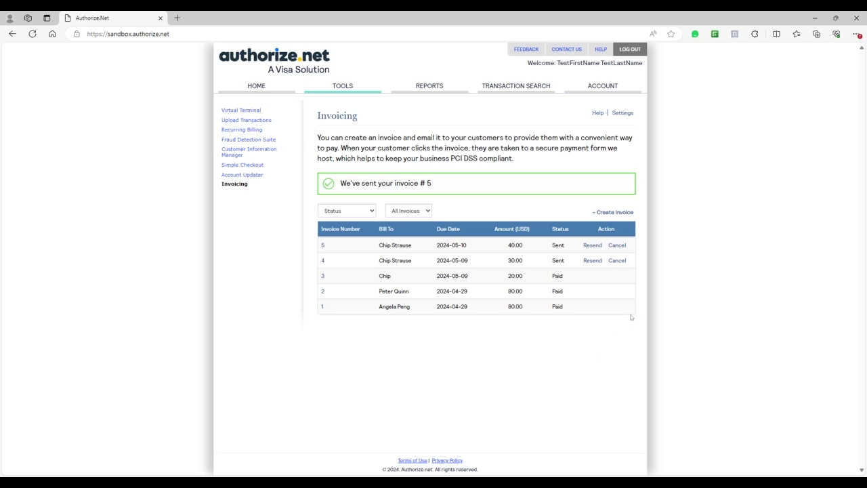
# - List the two pending unsettled transactions, then view the Transaction Detail Reports for the 09-May-2024 settlement
pyautogui.click(515, 86)
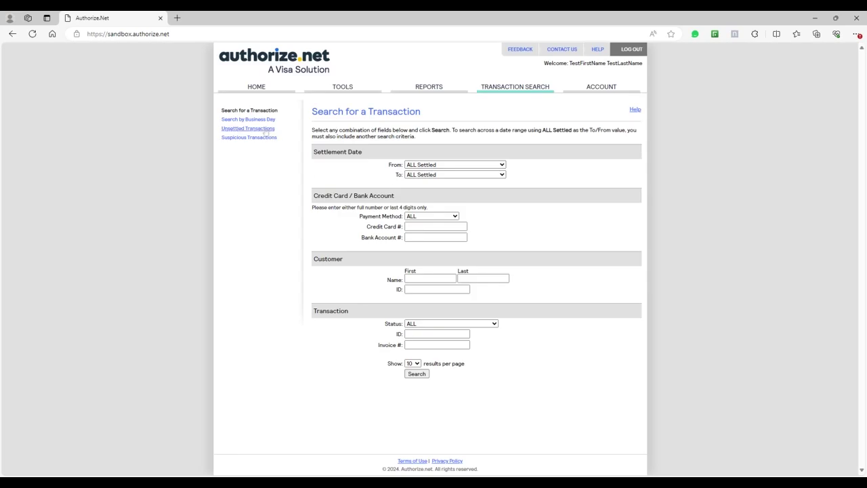
pyautogui.click(248, 129)
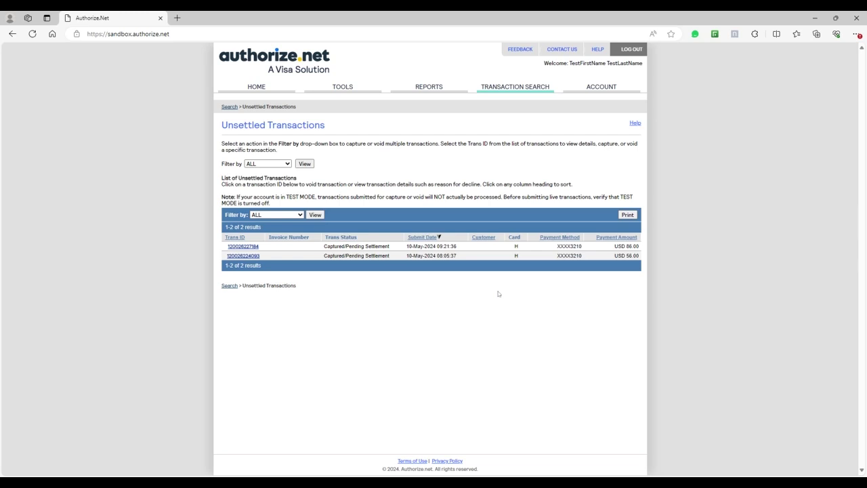
pyautogui.click(437, 90)
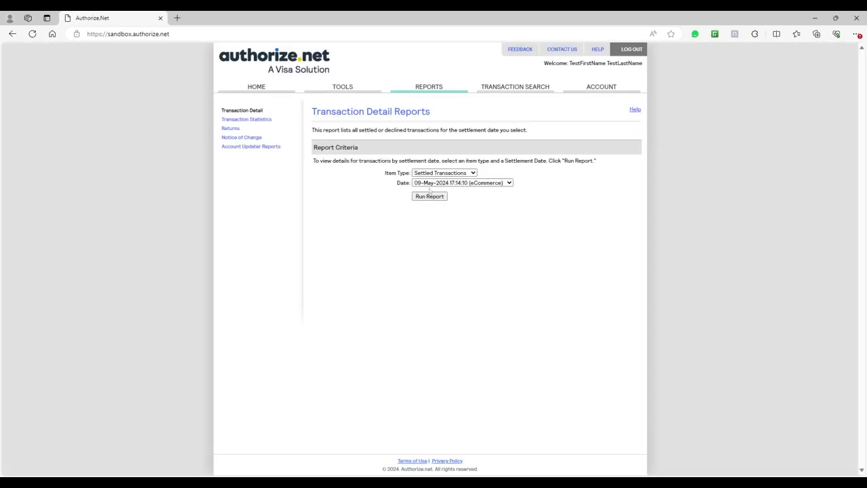